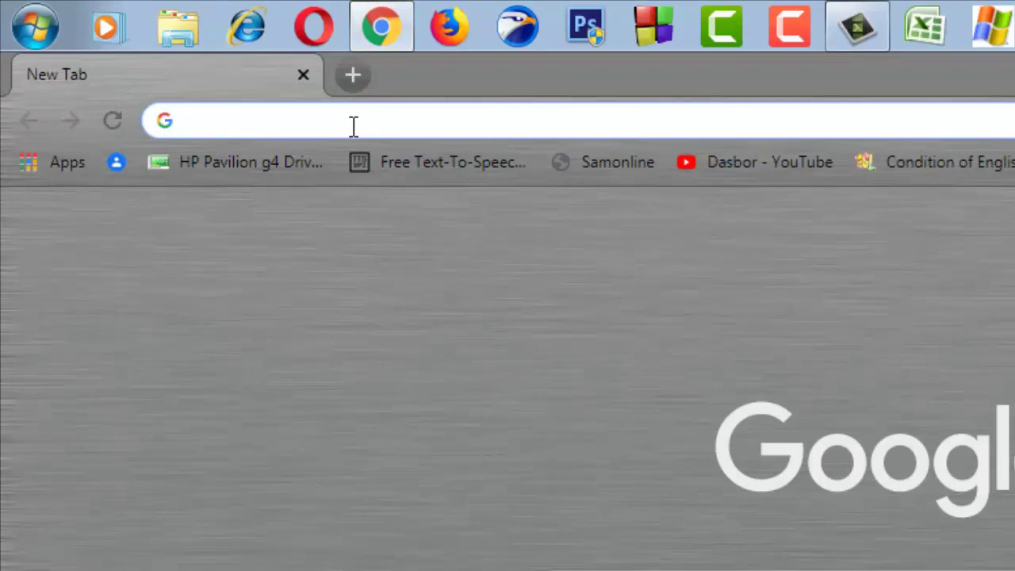
- Go to outlook.live.com/owa and start creating a free Outlook account
text(https://outlook.live.com/owa/)
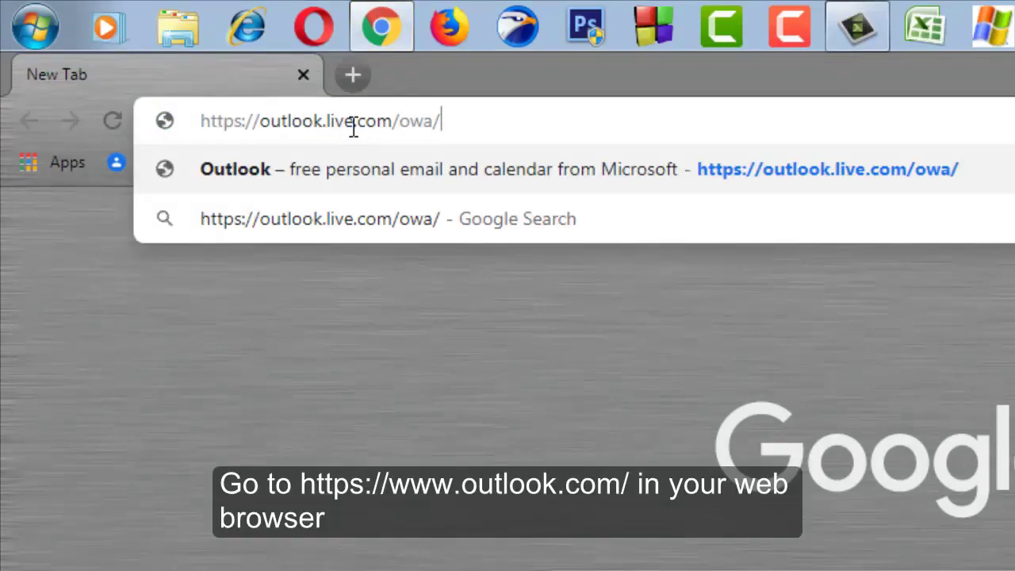
key(Return)
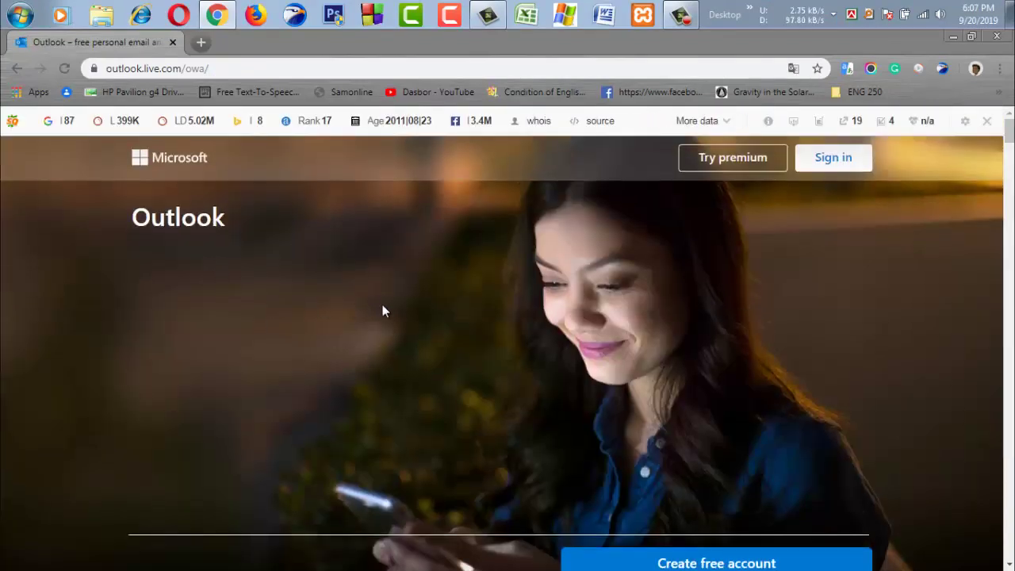
scroll(382, 304, down, 1)
scroll(383, 305, down, 1)
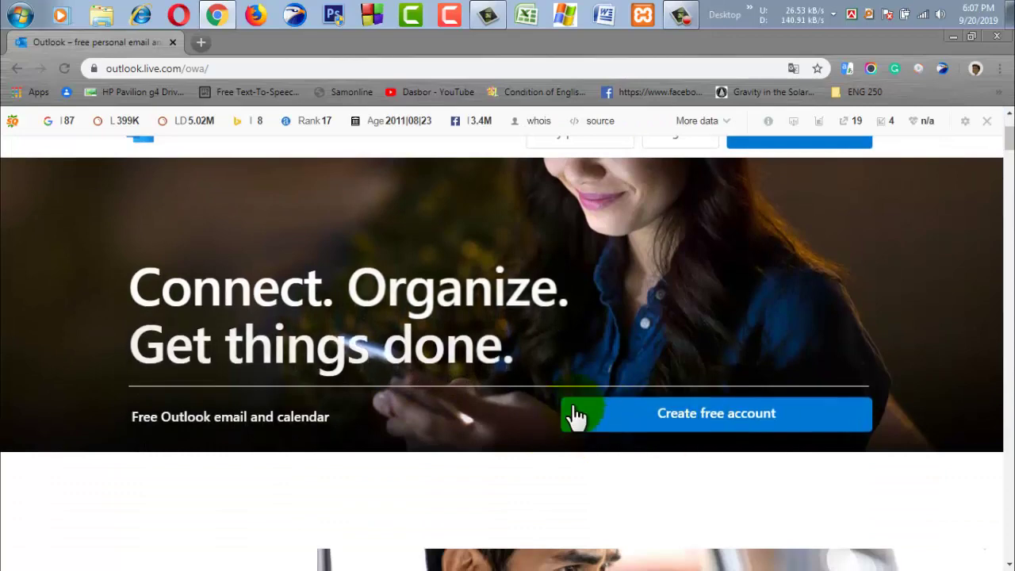
click(699, 426)
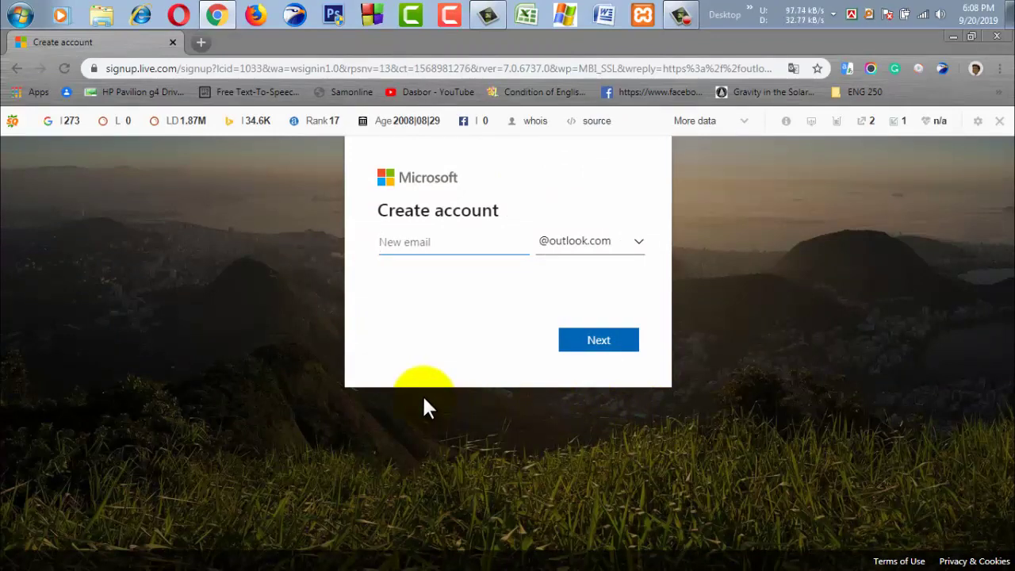
- Enter the desired email username and submit it
click(453, 241)
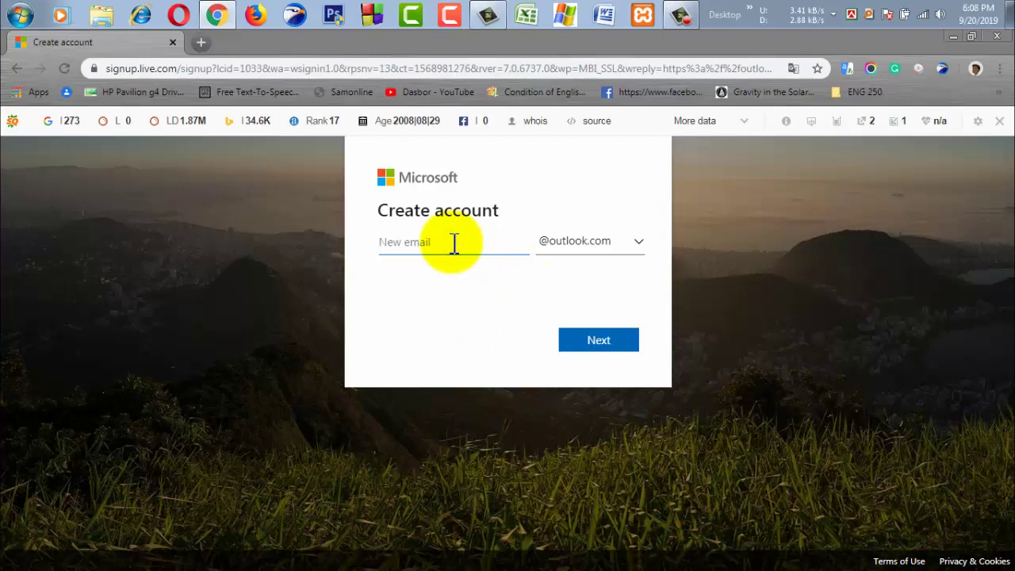
click(601, 349)
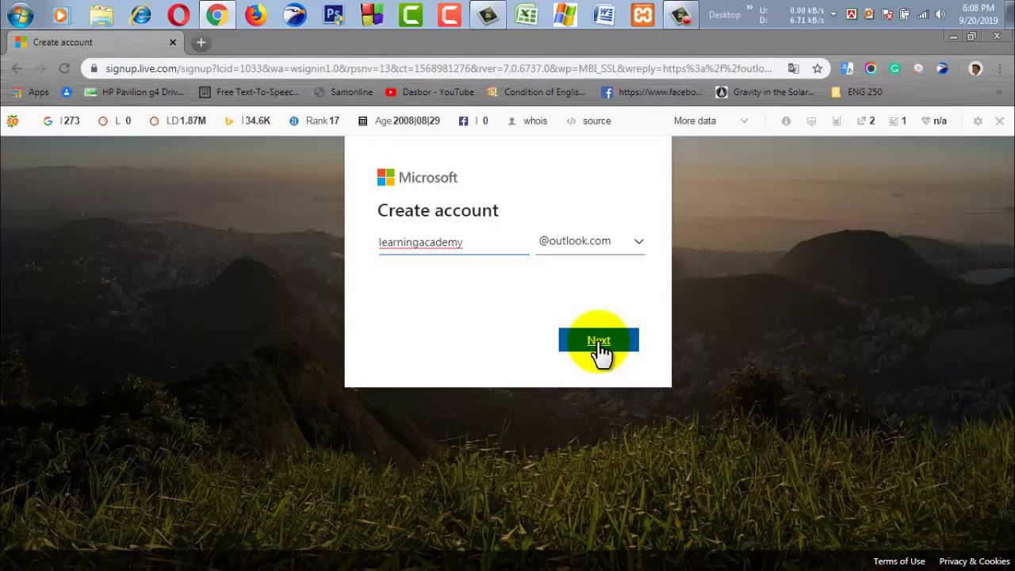
click(601, 349)
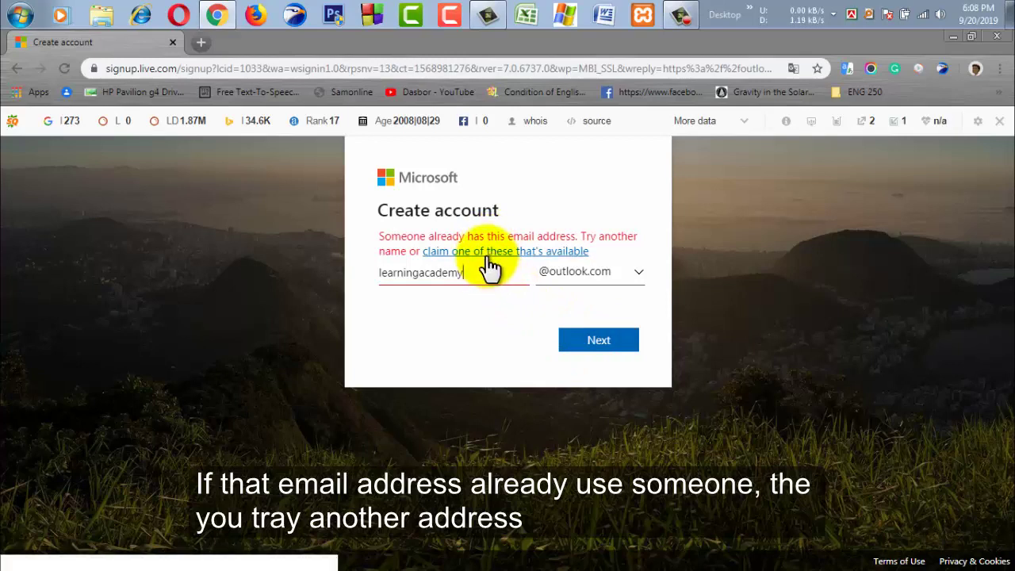
- Switch the address domain to hotmail.com and check its availability
drag(382, 213, 540, 217)
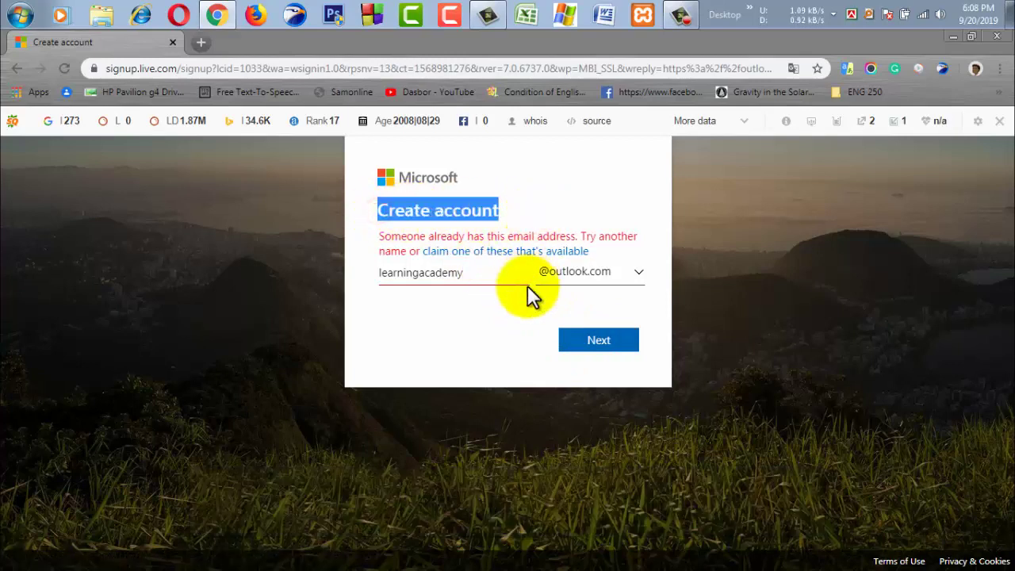
click(522, 313)
click(565, 273)
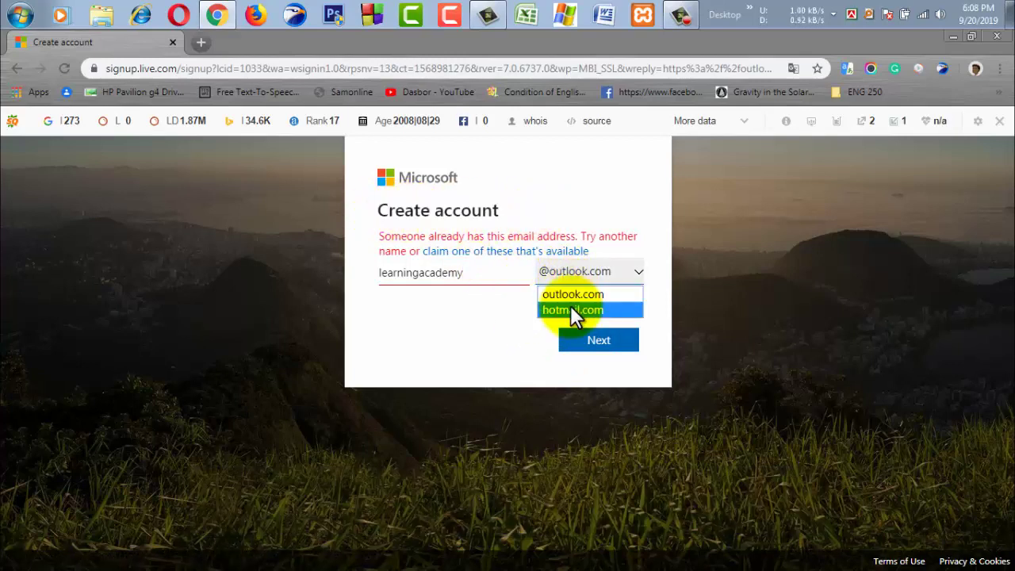
click(570, 306)
click(512, 313)
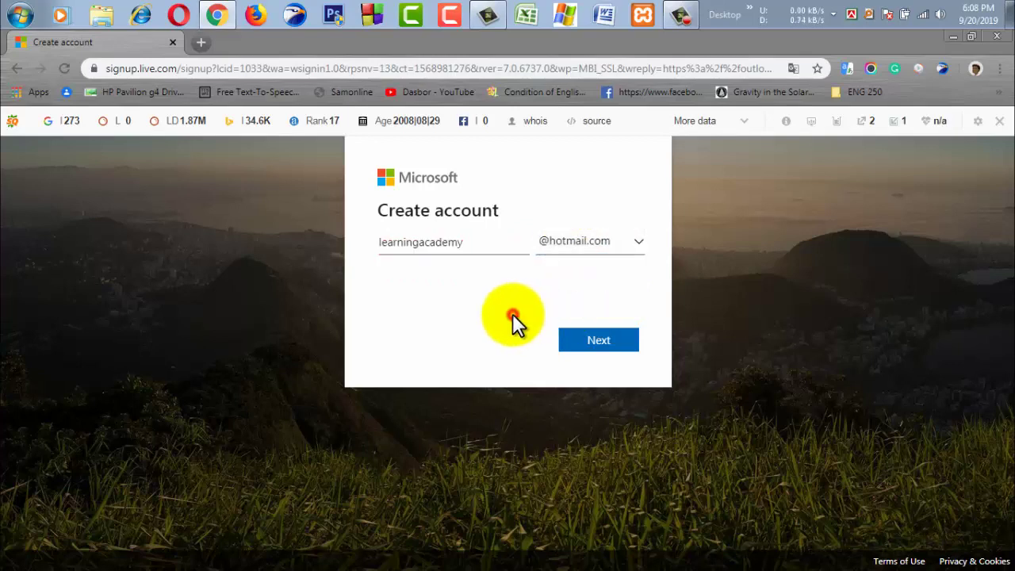
click(602, 350)
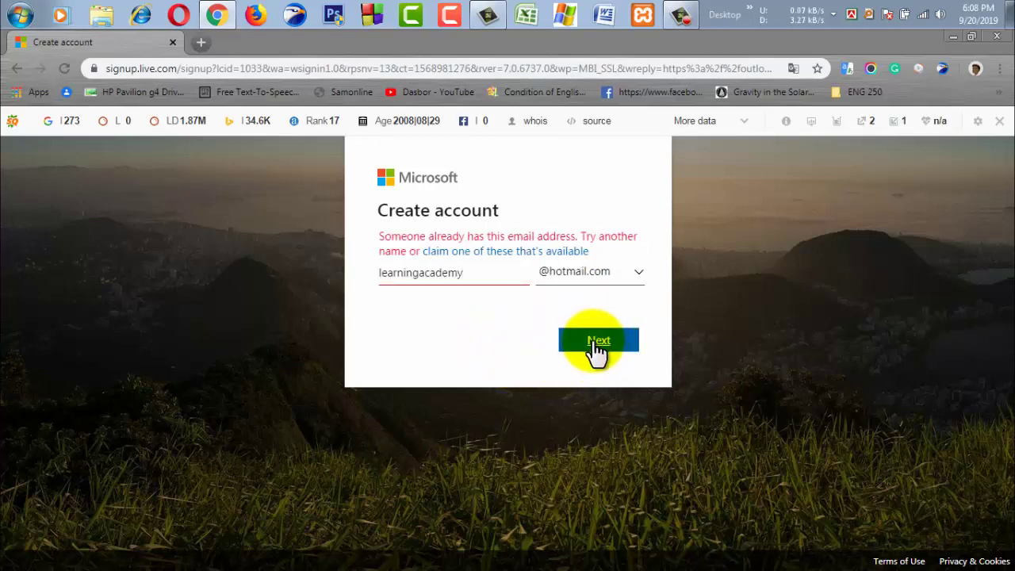
- Replace the taken username with a new one and submit it
drag(482, 273, 312, 280)
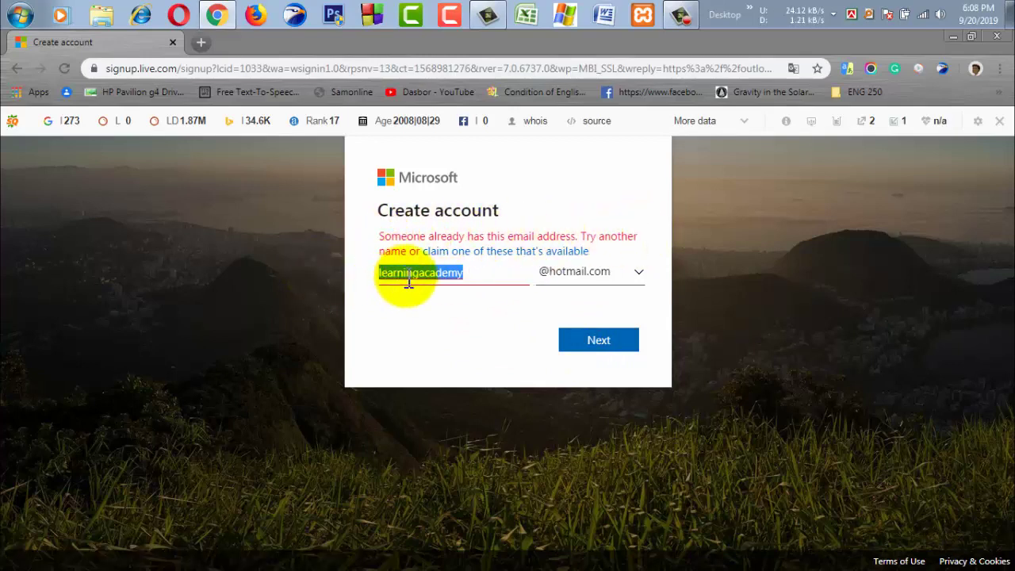
click(486, 279)
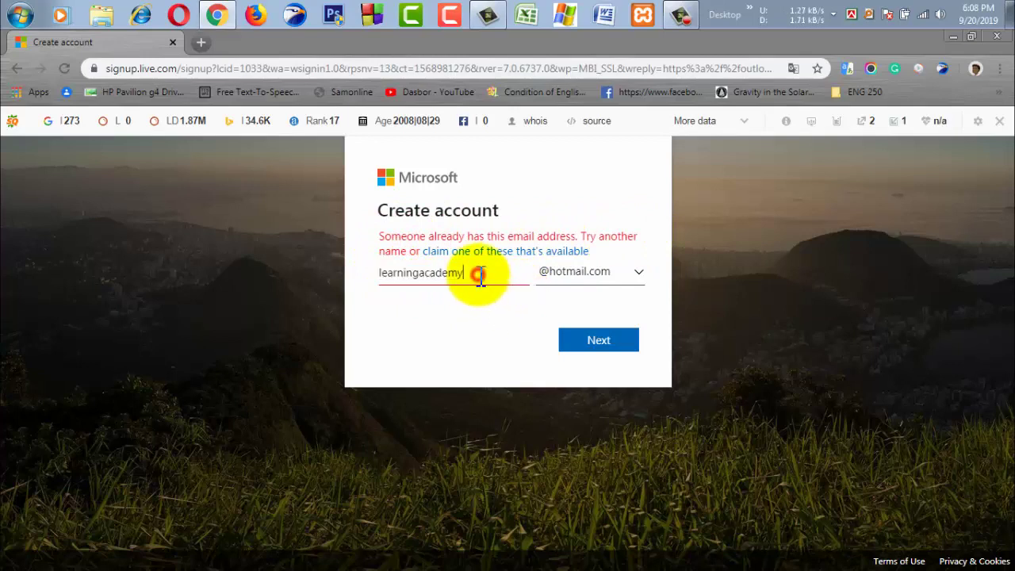
key(BackSpace)
key(BackSpace)
key(BackSpace)
key(BackSpace)
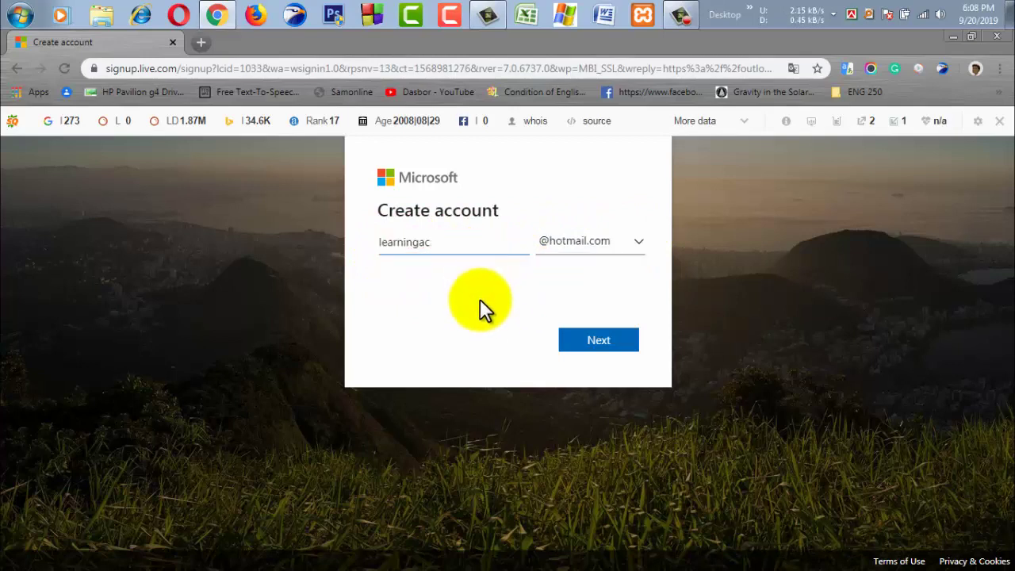
key(BackSpace)
key(BackSpace)
key(BackSpace)
key(BackSpace)
key(BackSpace)
key(BackSpace)
key(BackSpace)
key(BackSpace)
key(BackSpace)
click(573, 343)
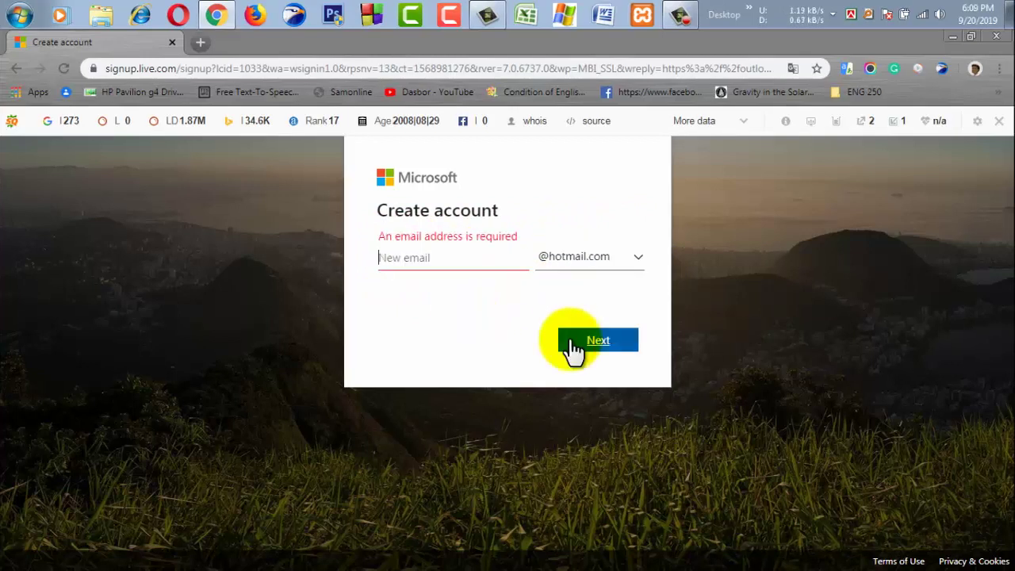
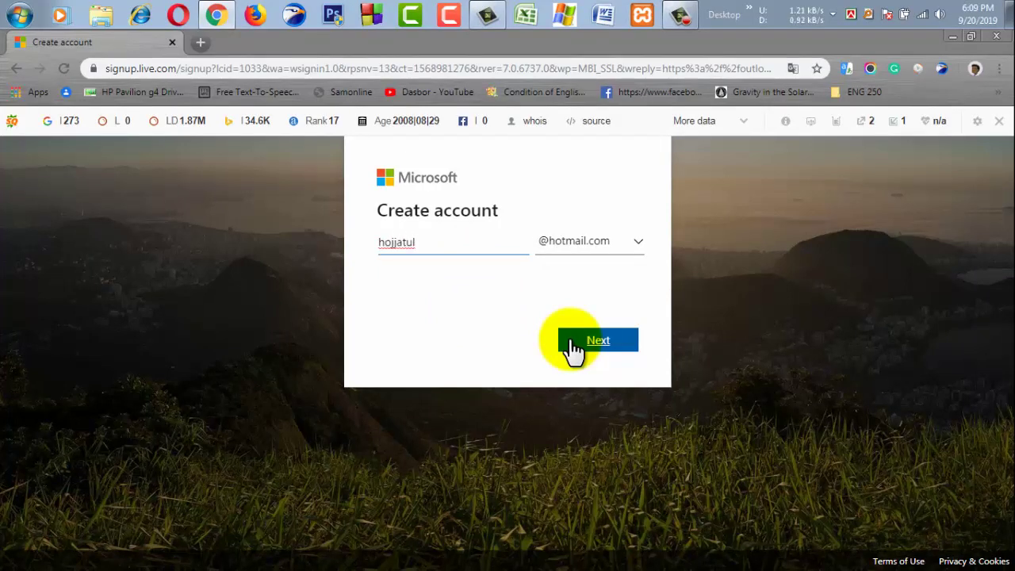
click(572, 339)
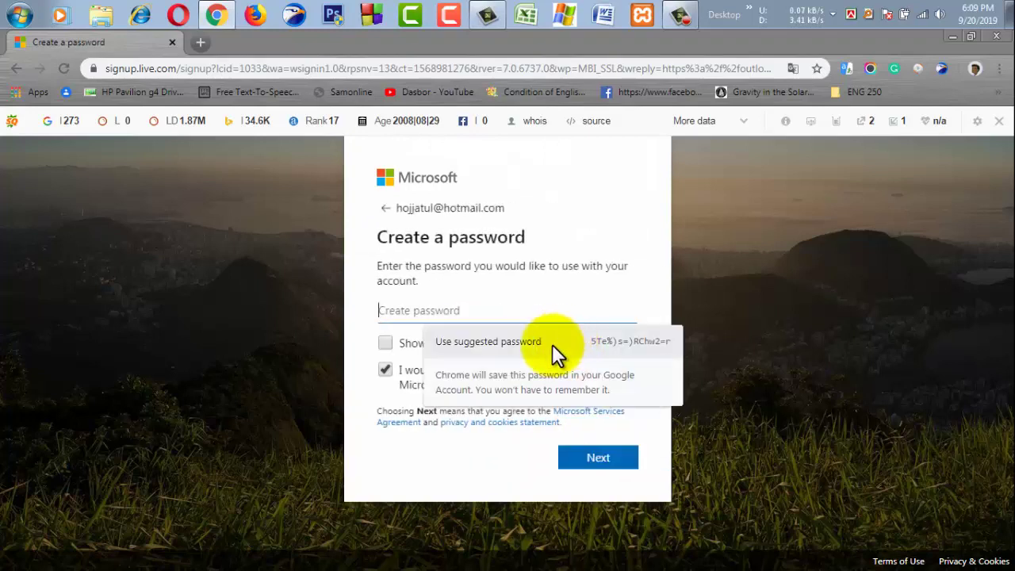
- Set the new account's password and continue
click(422, 312)
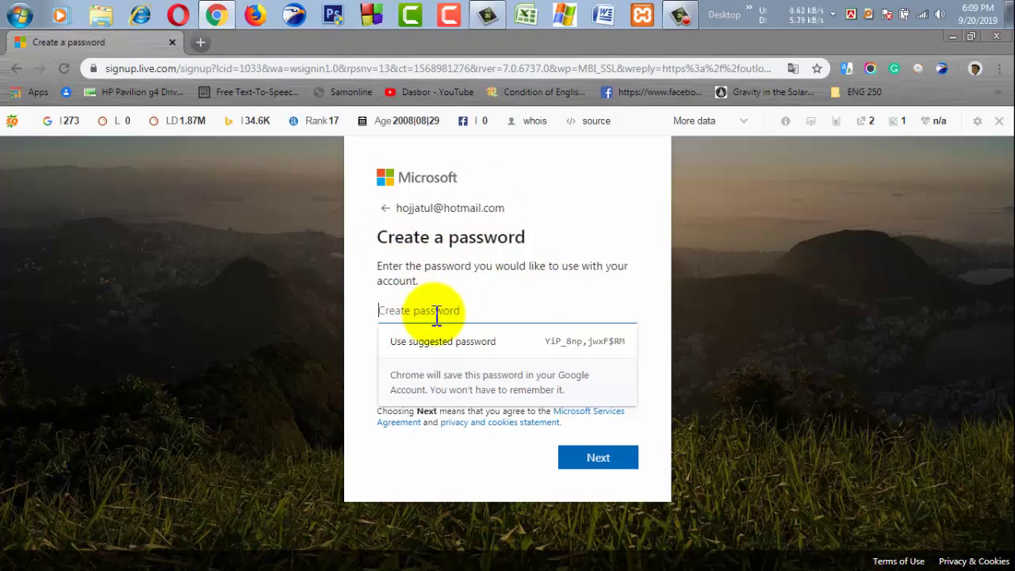
text(••••••)
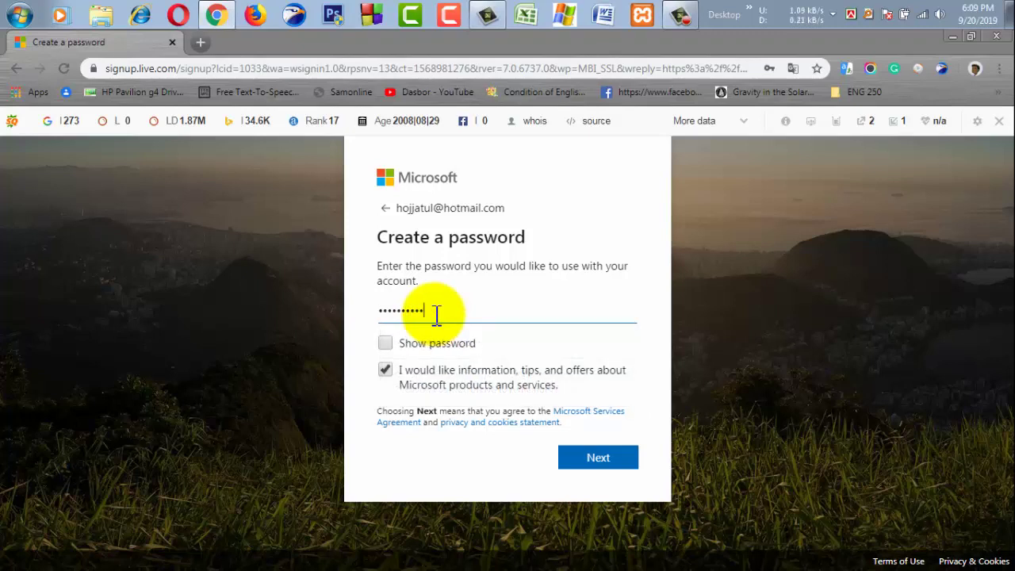
click(799, 333)
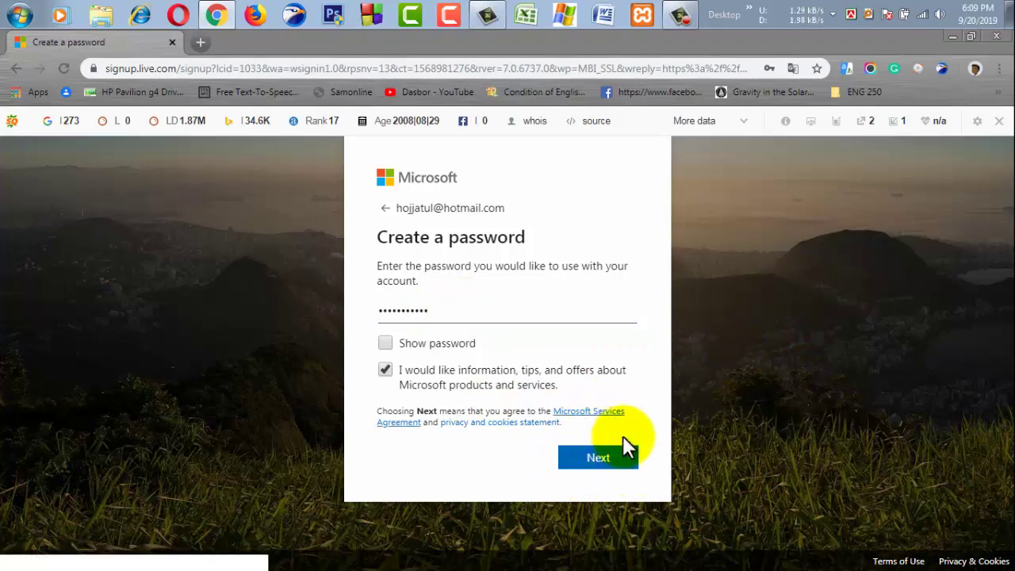
click(612, 457)
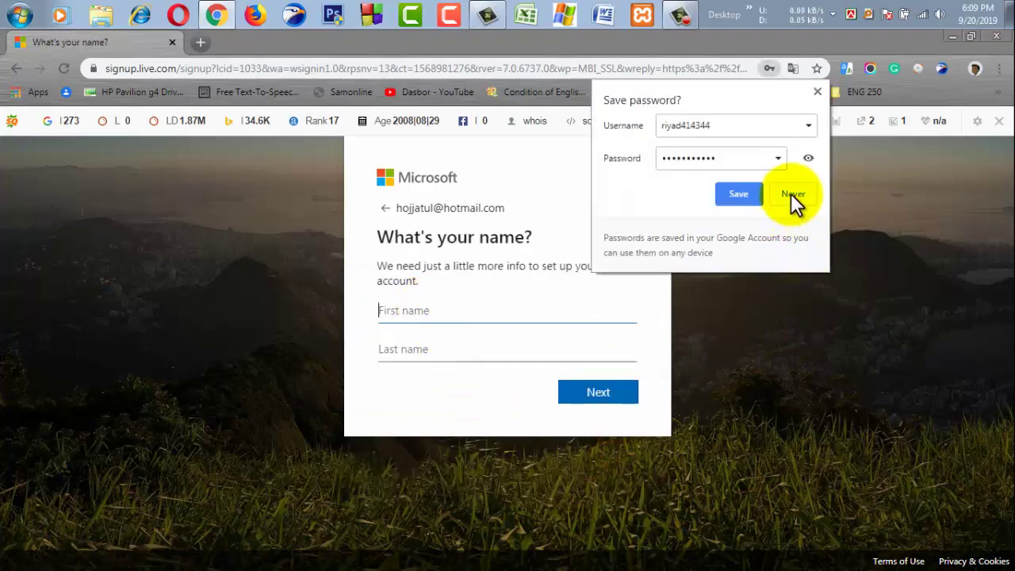
- Decline Chrome's password save, then enter the user's first and last name
click(791, 193)
click(490, 321)
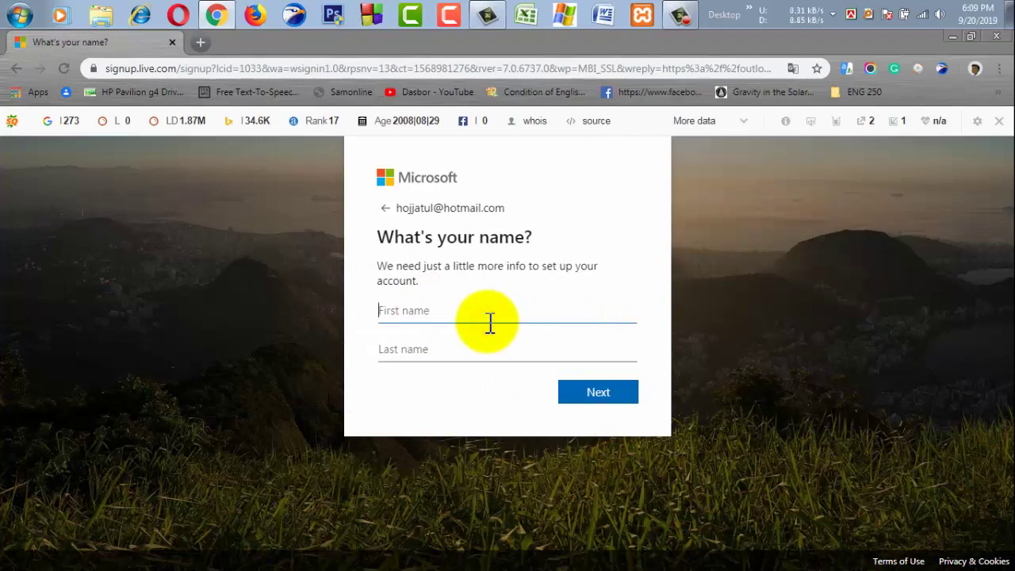
text(Ho)
key(BackSpace)
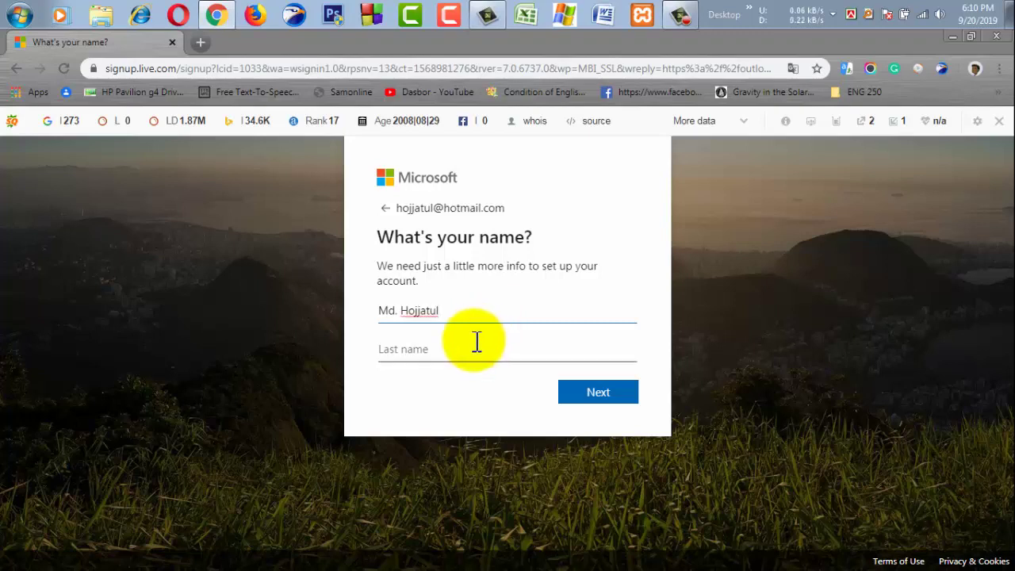
click(472, 354)
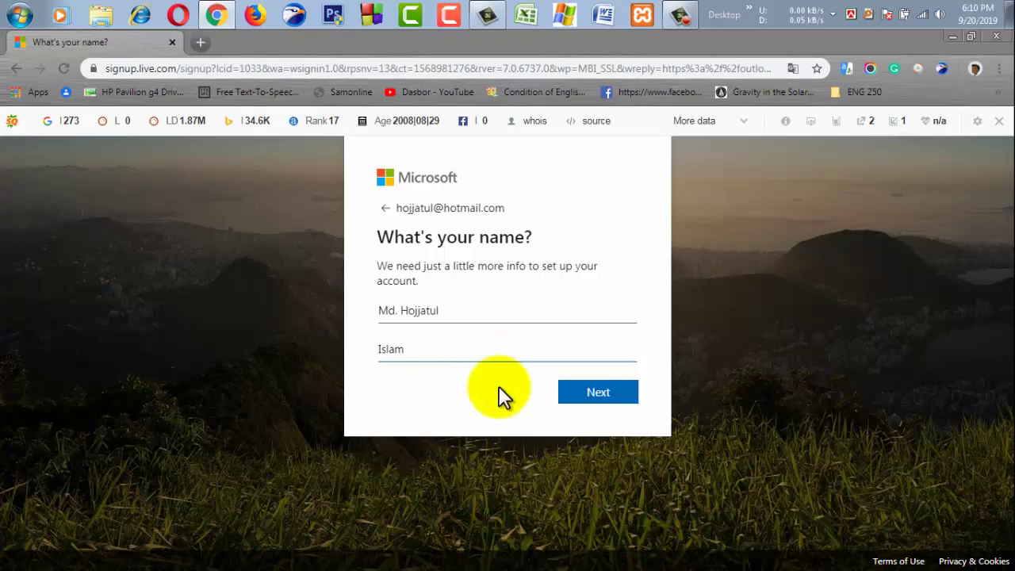
click(561, 394)
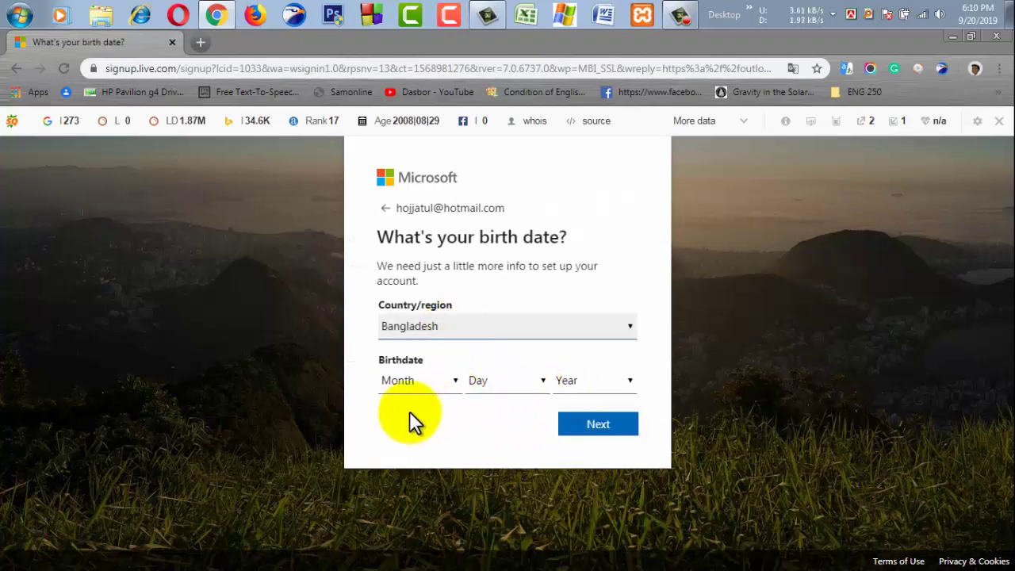
click(447, 382)
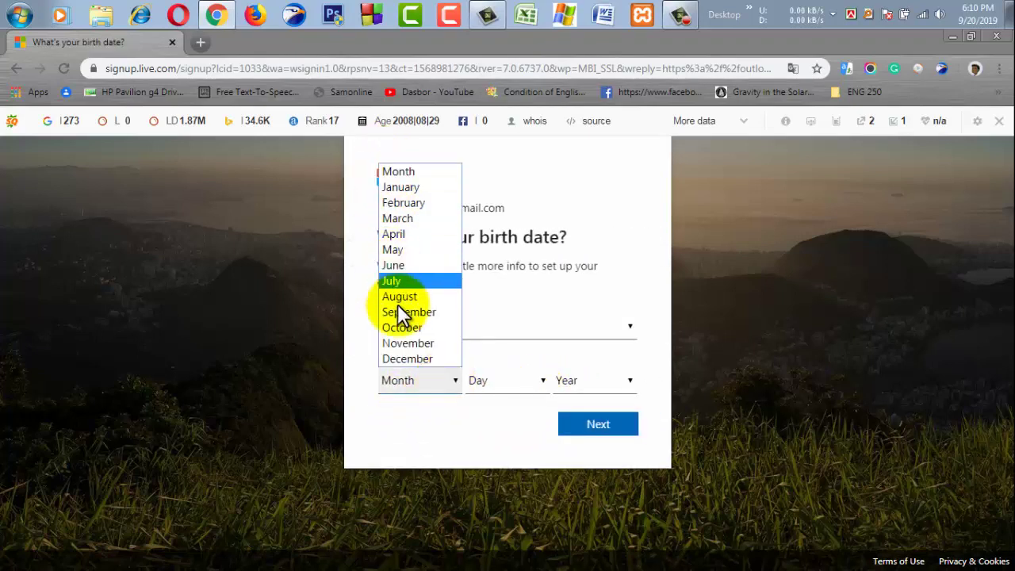
click(401, 312)
click(482, 384)
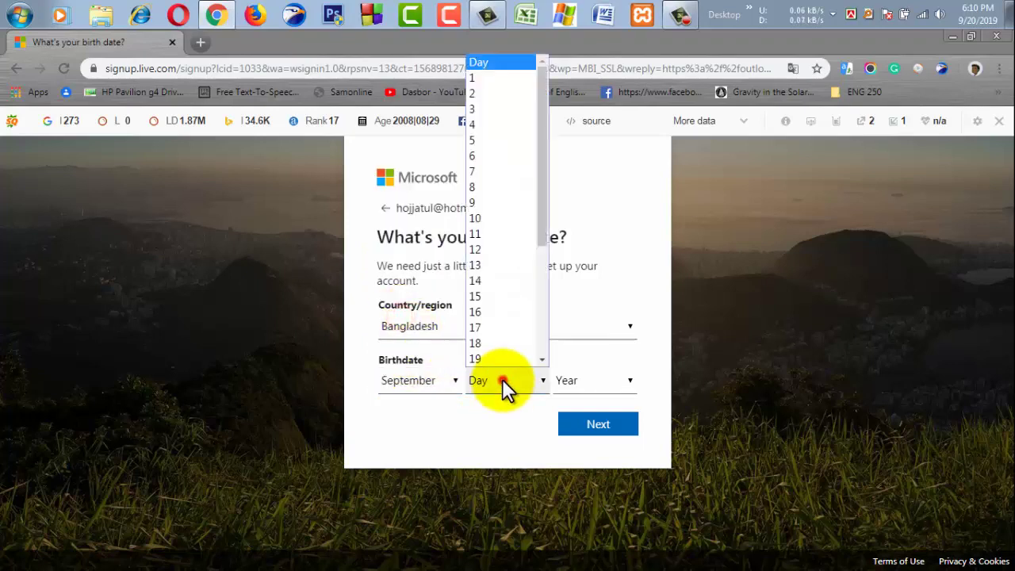
scroll(476, 171, down, 1)
click(467, 158)
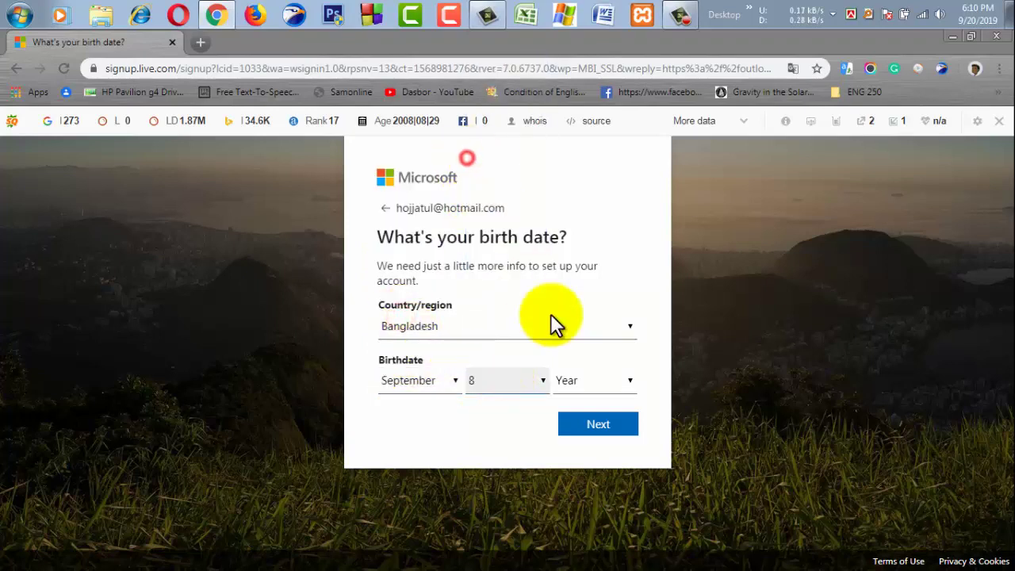
click(599, 380)
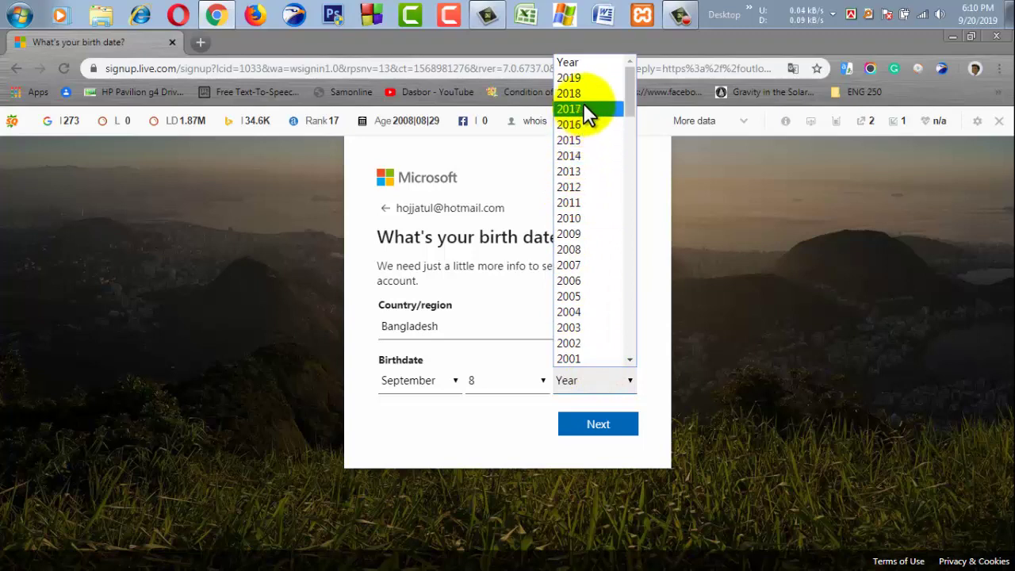
scroll(588, 353, down, 5)
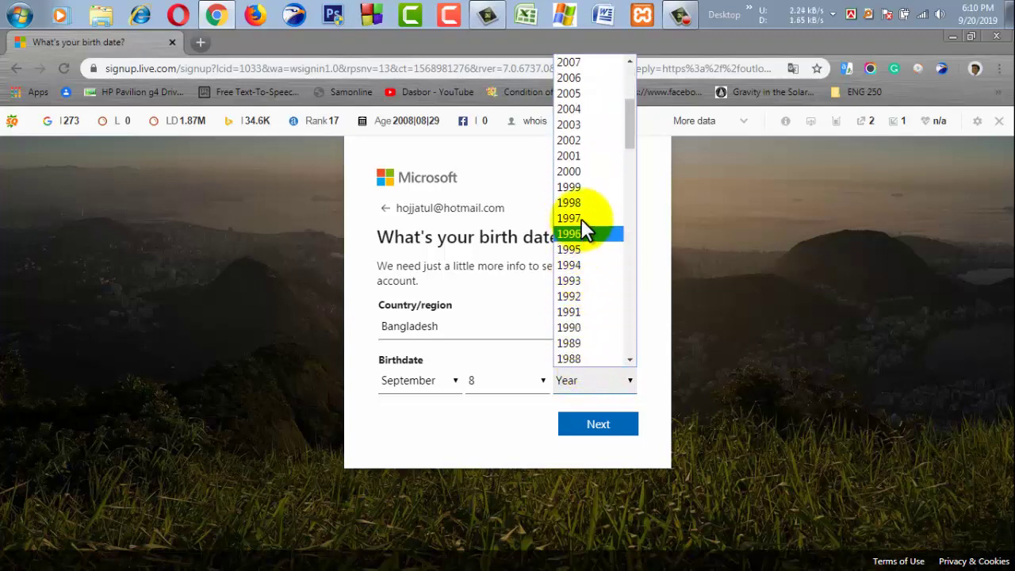
click(582, 219)
click(580, 432)
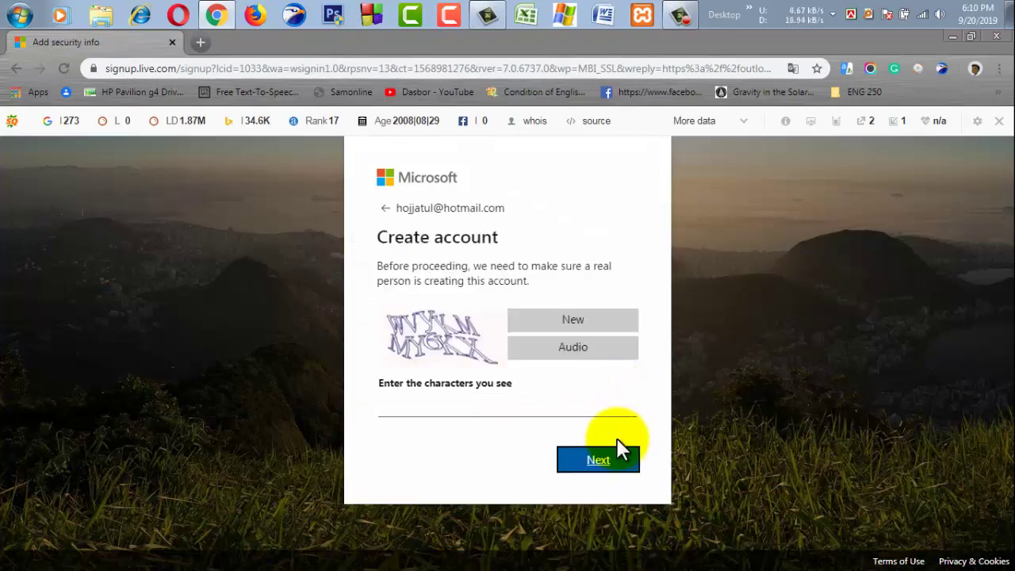
- Type the characters shown in the captcha image and submit it
click(426, 406)
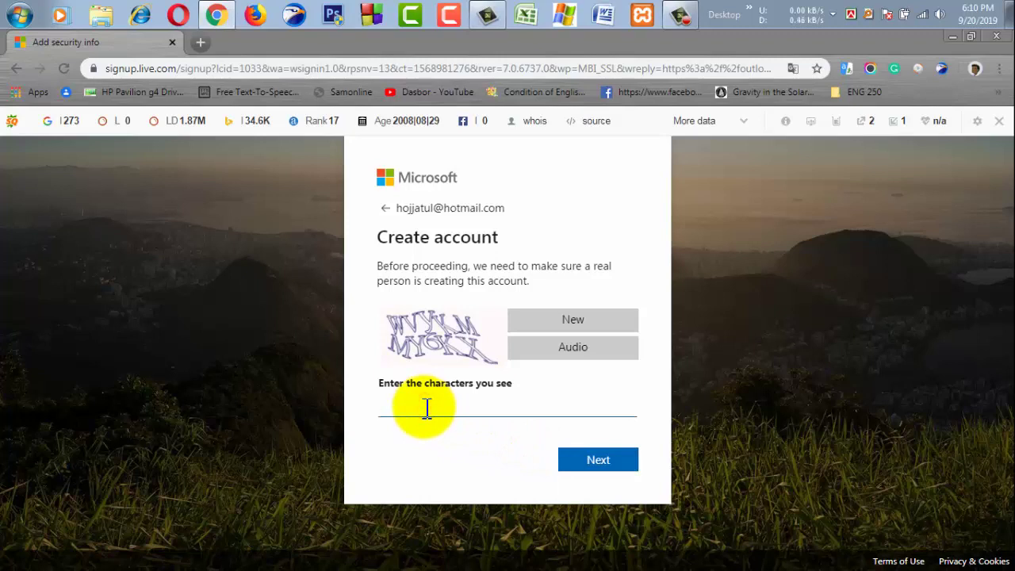
text(W)
key(BackSpace)
text(VyKM)
text(KX)
click(583, 465)
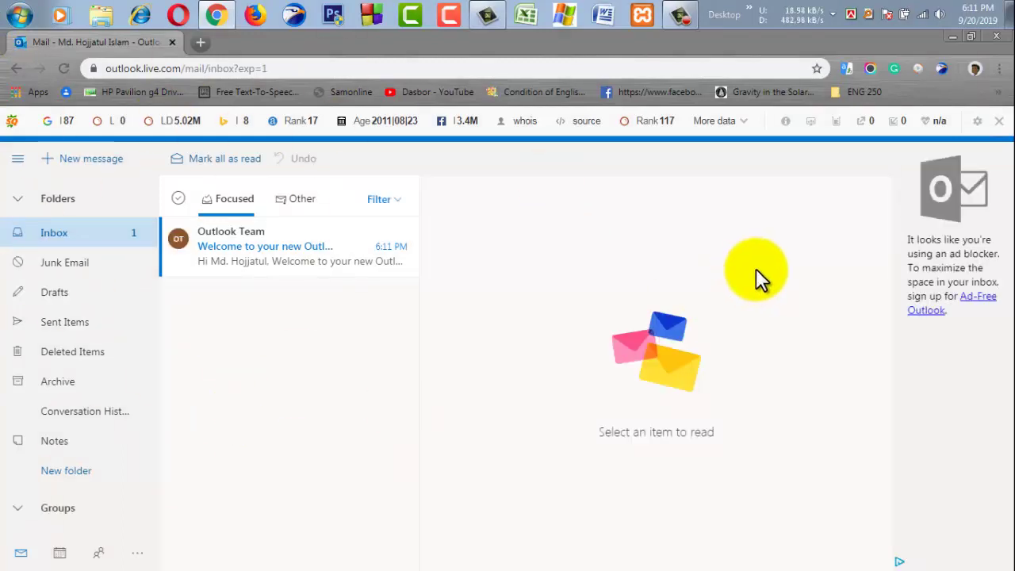
- Collapse Folders, switch to People, and open the profile's account panel
click(77, 199)
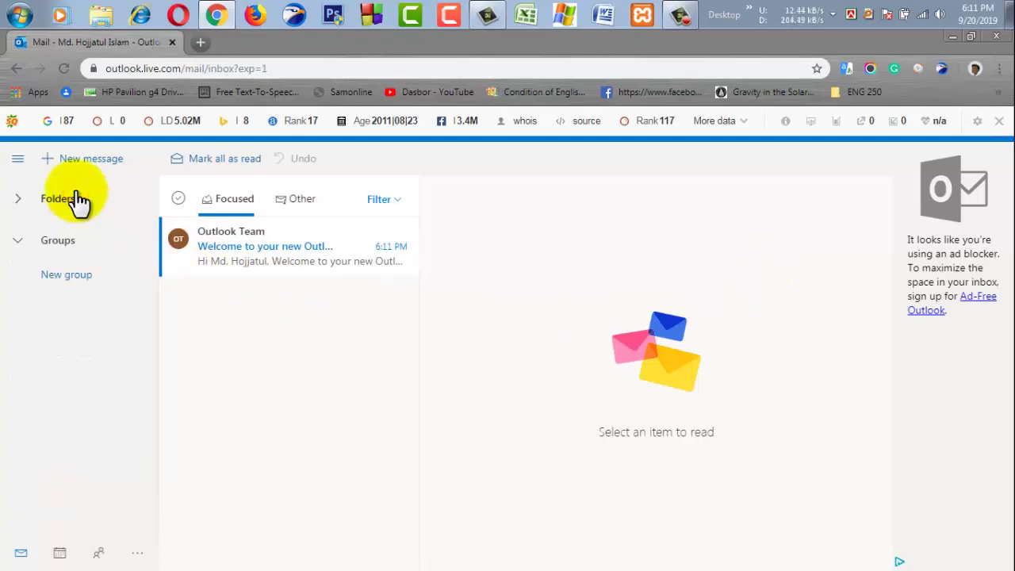
click(99, 553)
click(998, 156)
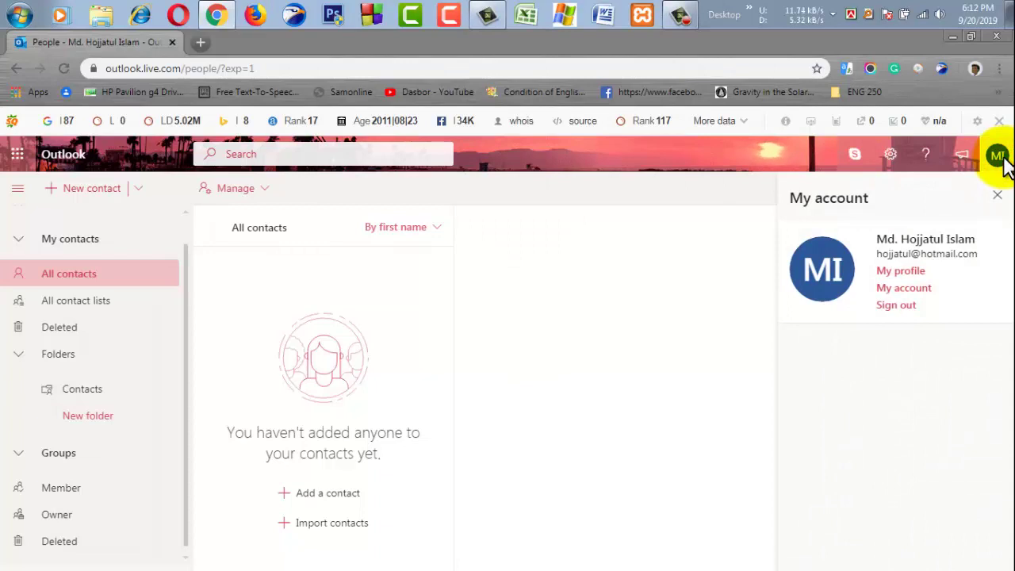